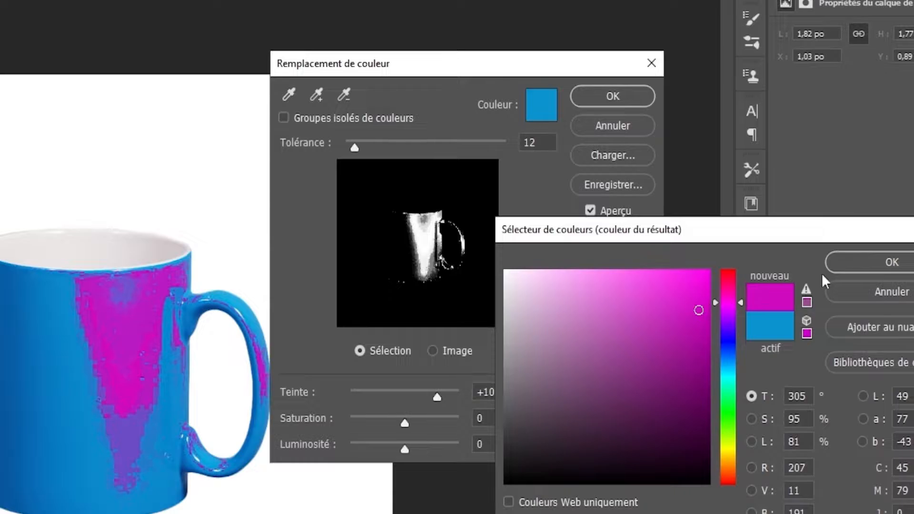
Step: Replace the mug's blue with the chosen magenta result colour, using a tolerance of 200, and apply the replacement
left_click(830, 267)
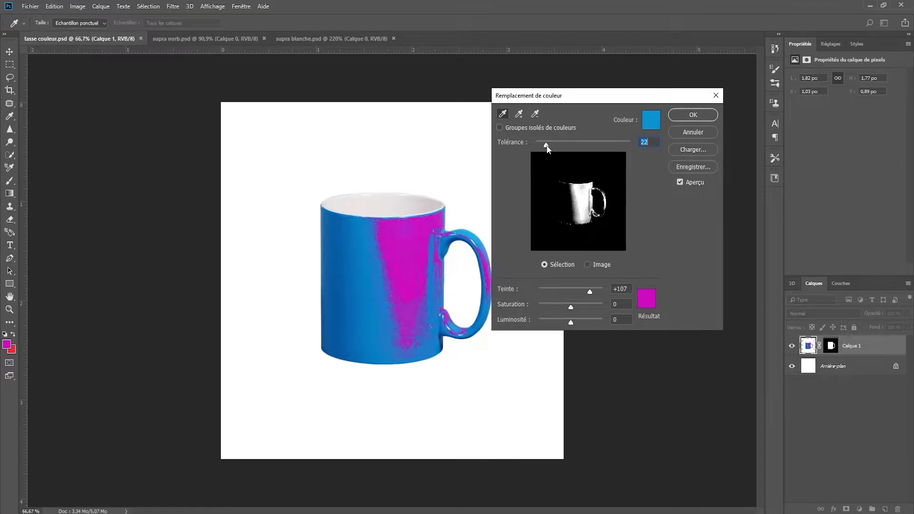
left_click_drag(555, 145, 630, 142)
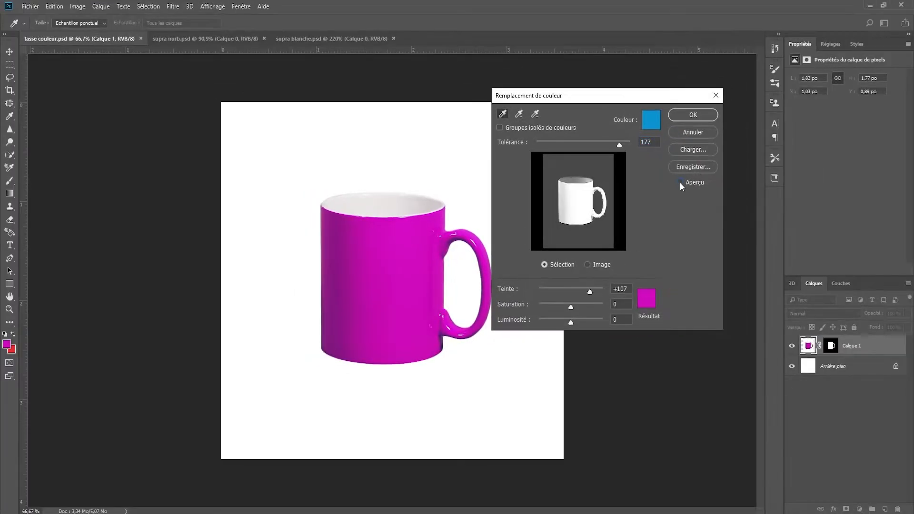
left_click(693, 177)
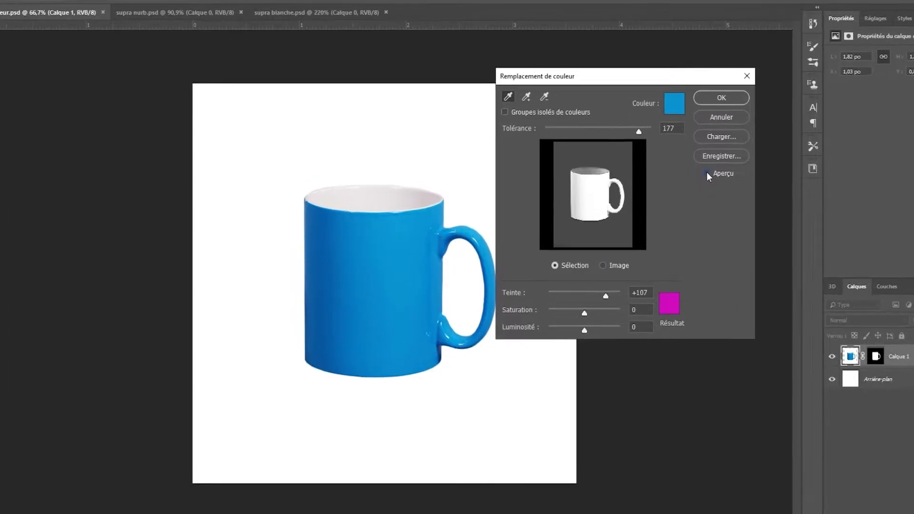
left_click(706, 175)
left_click_drag(638, 132, 656, 131)
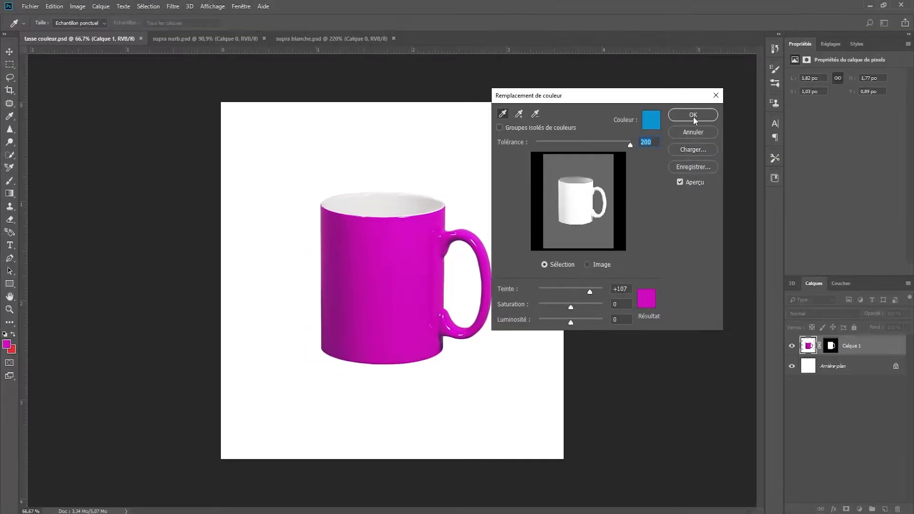
left_click(708, 105)
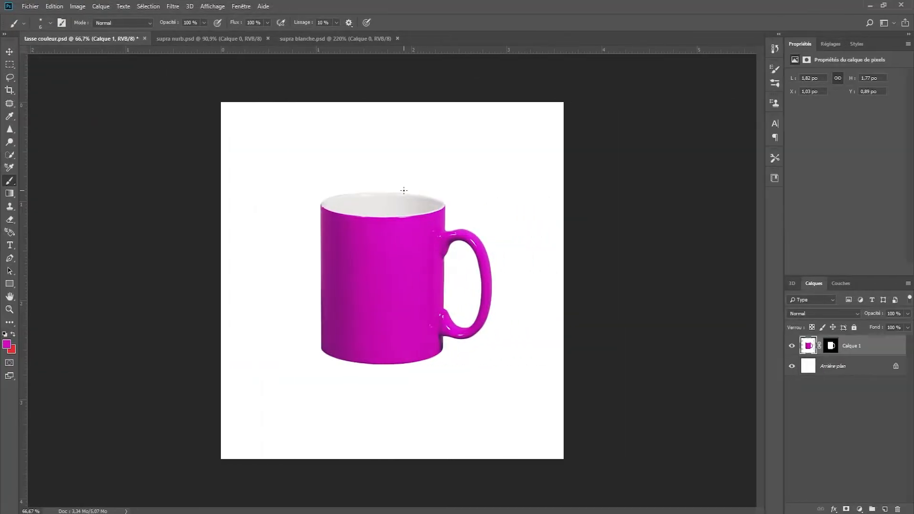
Step: Switch to the supra nurb.psd document and add a Hue/Saturation adjustment layer above the car photo
left_click(196, 42)
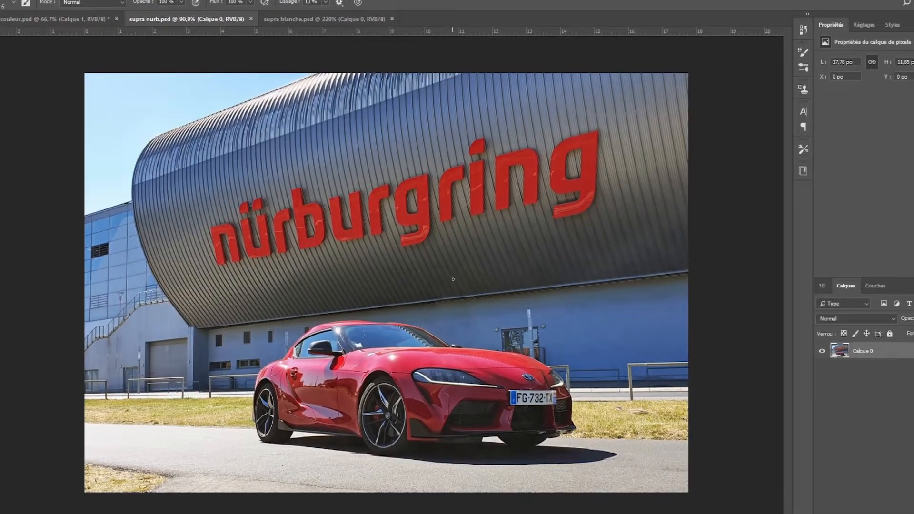
left_click(864, 25)
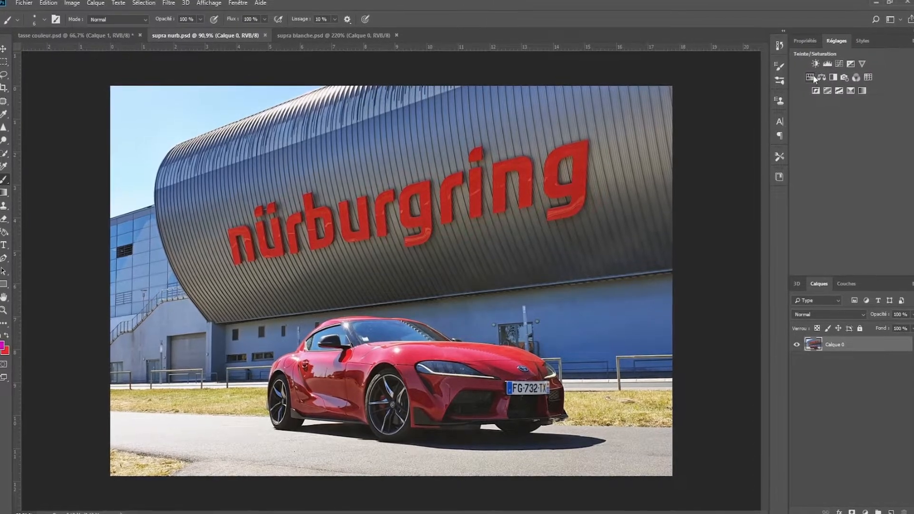
left_click(813, 75)
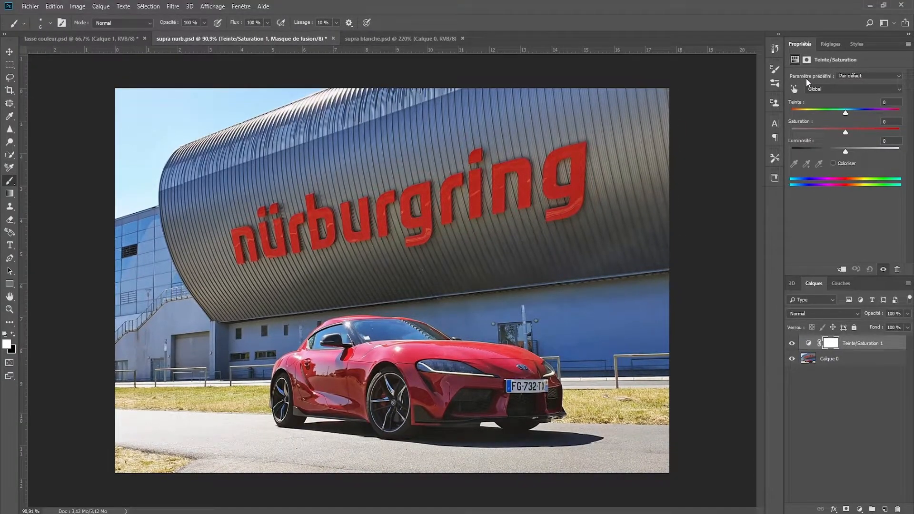
Step: Restrict the Hue/Saturation adjustment to the reds (Rouges) and set their hue to -76
left_click(813, 89)
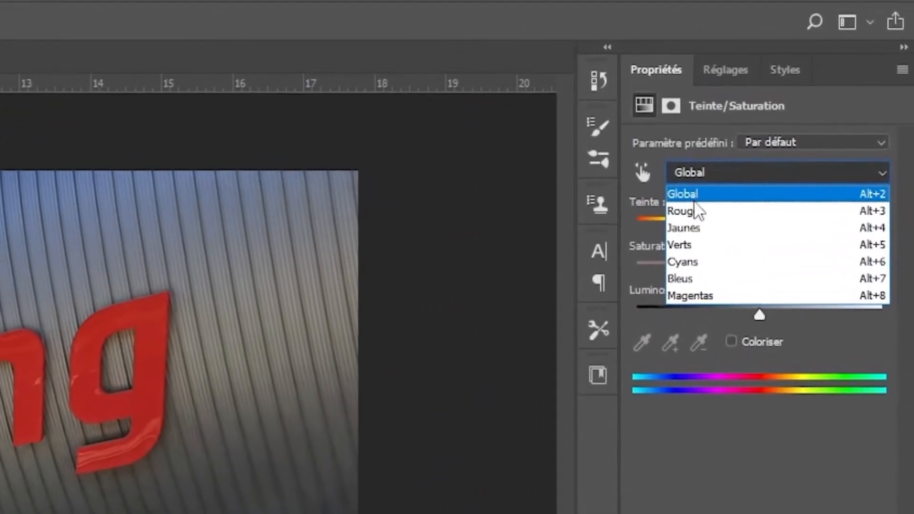
left_click(696, 210)
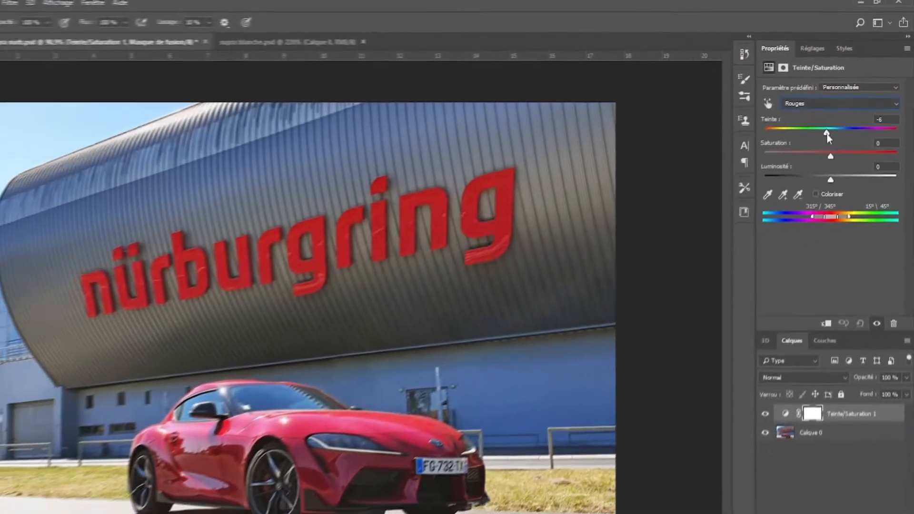
left_click_drag(757, 230, 686, 234)
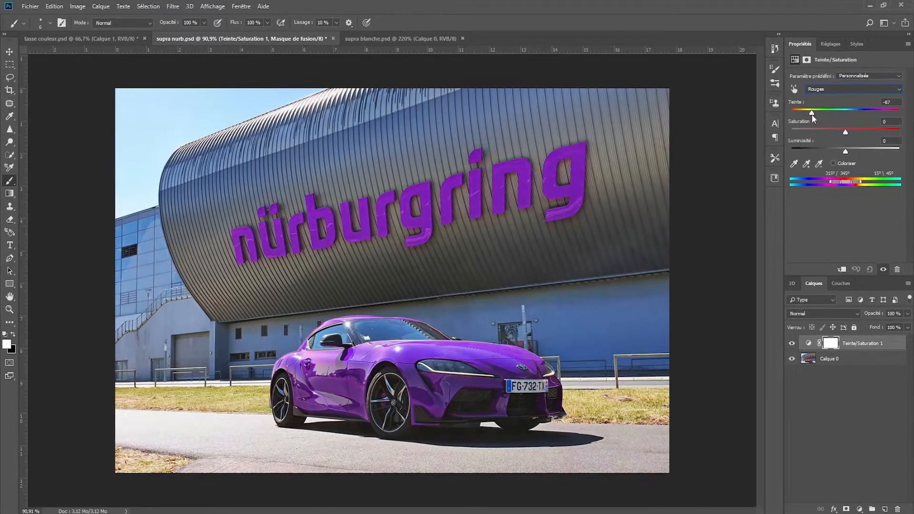
left_click_drag(812, 115, 814, 116)
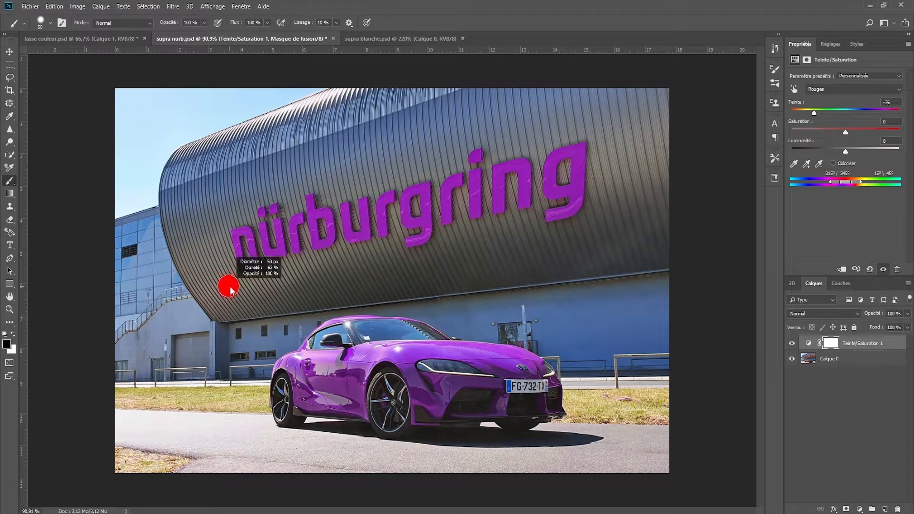
Step: Enlarge the brush to about 113 px and paint black on the adjustment's mask over the nürburgring lettering
left_click_drag(242, 293, 244, 292)
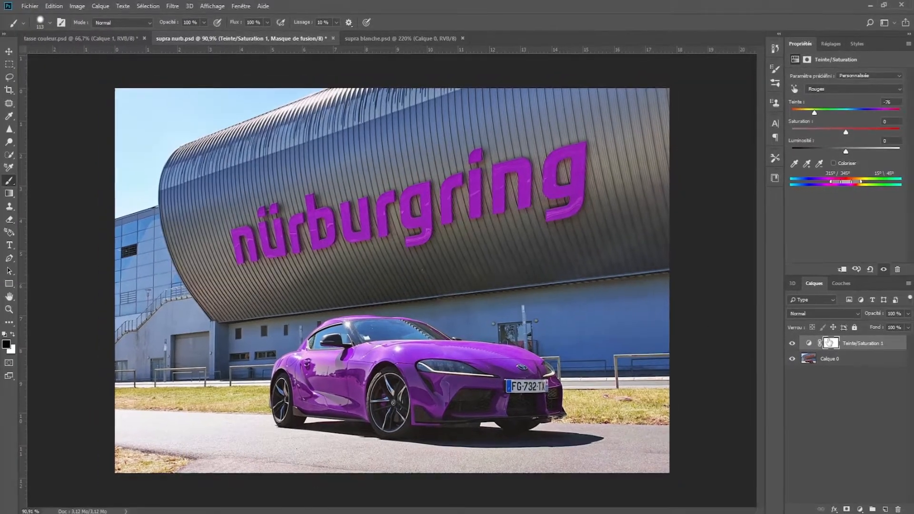
mouse_move(583, 144)
left_mouse_down()
mouse_move(568, 217)
mouse_move(565, 166)
mouse_move(542, 160)
mouse_move(512, 223)
mouse_move(490, 145)
mouse_move(470, 228)
mouse_move(444, 171)
mouse_move(438, 239)
mouse_move(407, 188)
mouse_move(420, 189)
mouse_move(421, 240)
mouse_move(321, 219)
mouse_move(356, 196)
mouse_move(288, 251)
mouse_move(222, 221)
mouse_move(267, 216)
left_mouse_up()
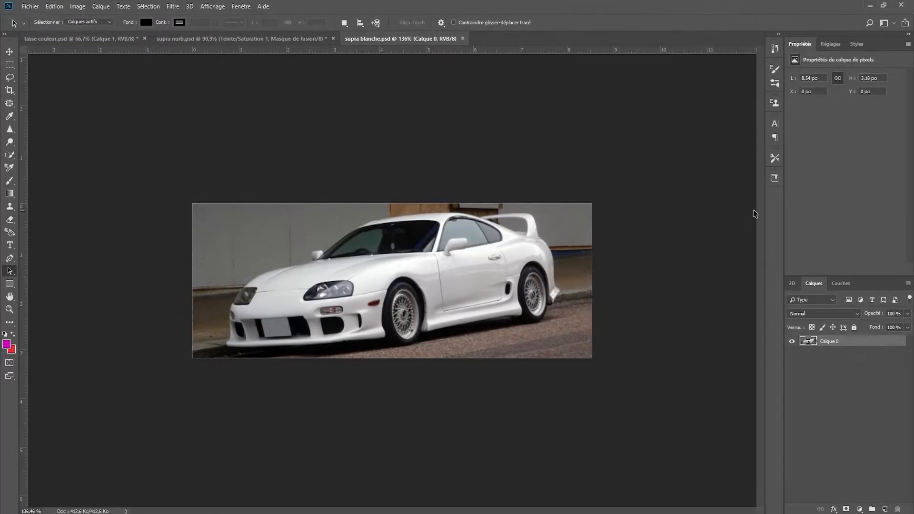
Step: Add a Hue/Saturation adjustment layer to supra blanche.psd and colorize it with hue 360, saturation 80 and lightness -44
left_click(831, 44)
left_click(806, 81)
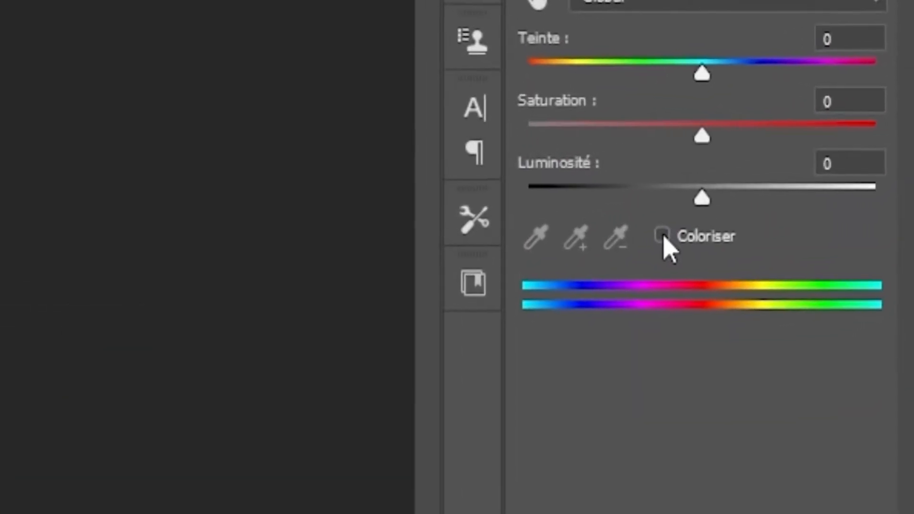
left_click(845, 161)
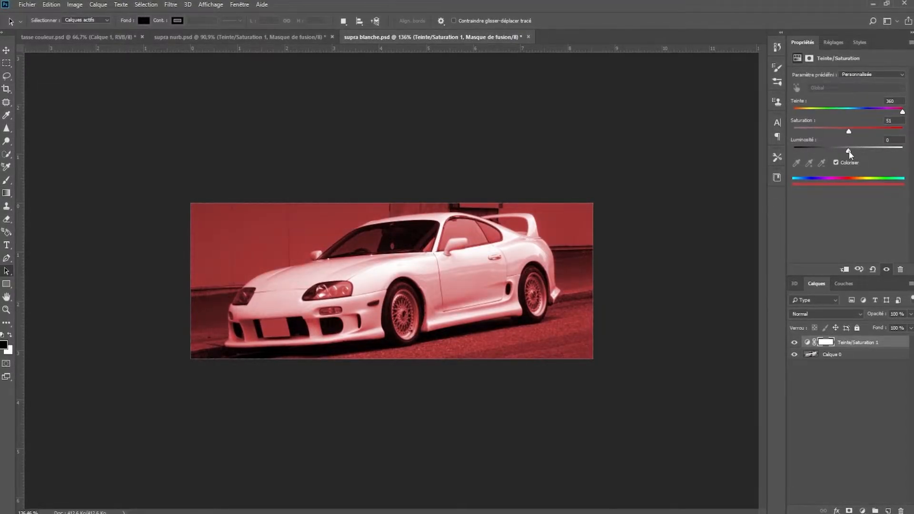
left_click_drag(849, 152, 885, 134)
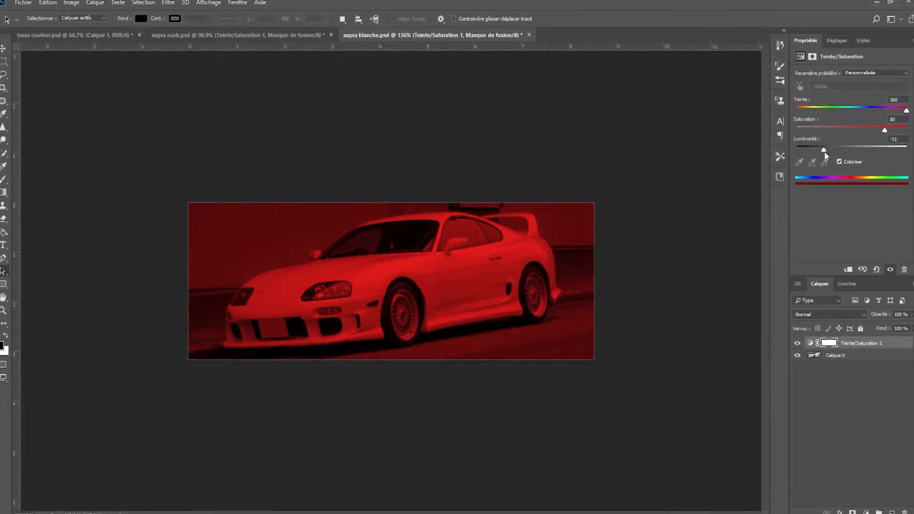
left_click_drag(823, 150, 826, 151)
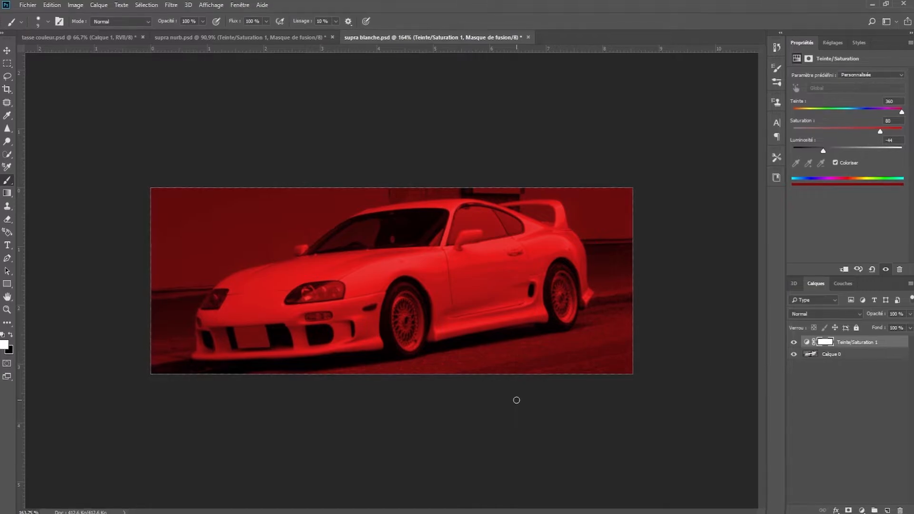
Step: Invert the adjustment's mask to black, then paint white on it over the car's front fender and door
key("ctrl+i")
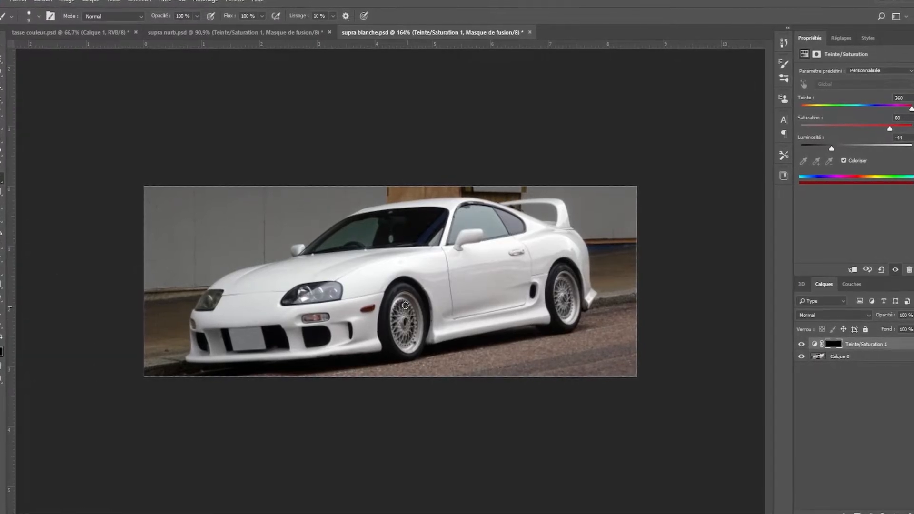
left_click_drag(359, 275, 403, 270)
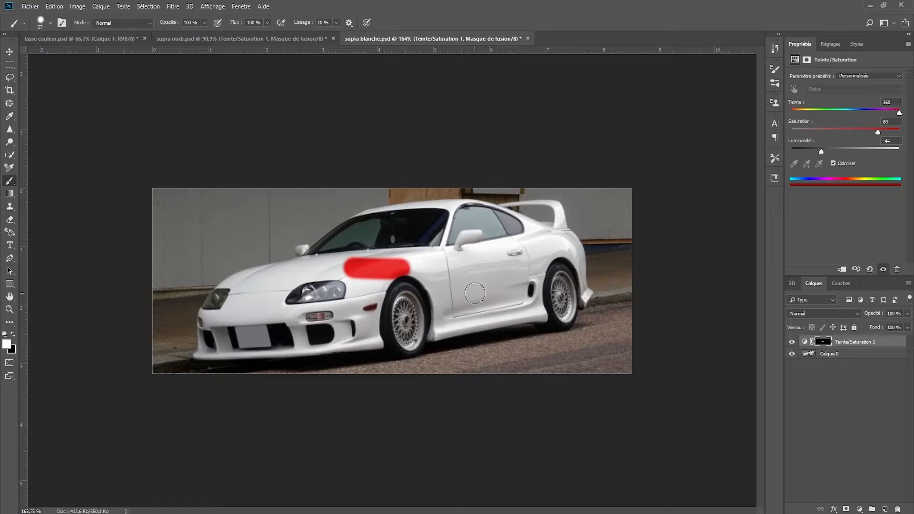
scroll(392, 285, "up", 3)
mouse_move(392, 281)
left_mouse_down()
mouse_move(371, 288)
mouse_move(552, 402)
mouse_move(400, 398)
left_mouse_up()
mouse_move(400, 397)
left_mouse_down()
mouse_move(528, 210)
mouse_move(409, 190)
left_mouse_up()
Step: Paint white on the mask along the side sill and lower door area with a smaller brush
scroll(474, 428, "up", 3)
key("bracketleft")
key("bracketleft")
key("bracketleft")
key("bracketleft")
key("bracketleft")
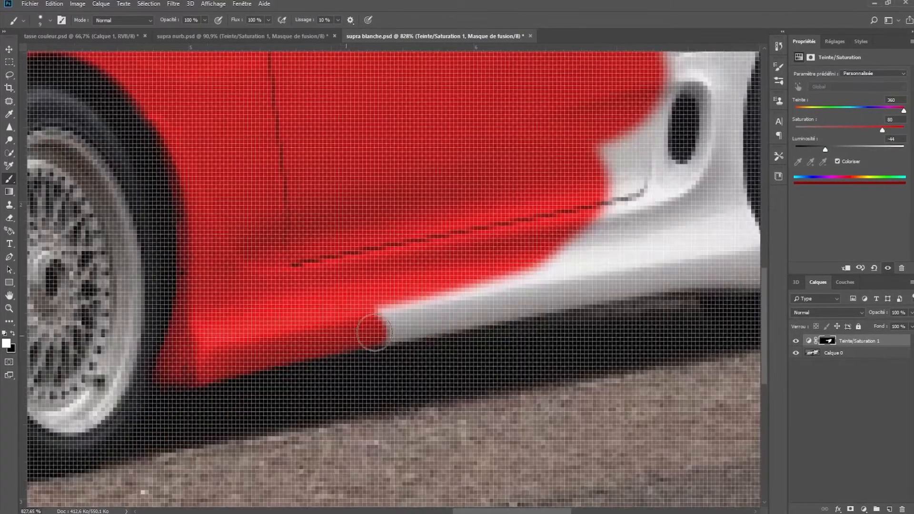
mouse_move(375, 332)
left_mouse_down()
mouse_move(523, 300)
mouse_move(289, 408)
left_mouse_up()
left_click_drag(295, 405, 510, 122)
left_click_drag(328, 110, 385, 287)
Step: Paint white on the mask over the rear quarter panel and the base of the spoiler
scroll(385, 287, "up", 5)
left_click_drag(430, 84, 713, 445)
mouse_move(712, 445)
left_mouse_down()
mouse_move(459, 351)
mouse_move(469, 171)
left_mouse_up()
left_click_drag(476, 95, 476, 287)
mouse_move(384, 204)
left_mouse_down()
mouse_move(281, 301)
mouse_move(295, 181)
left_mouse_up()
scroll(281, 148, "up", 4)
key("x")
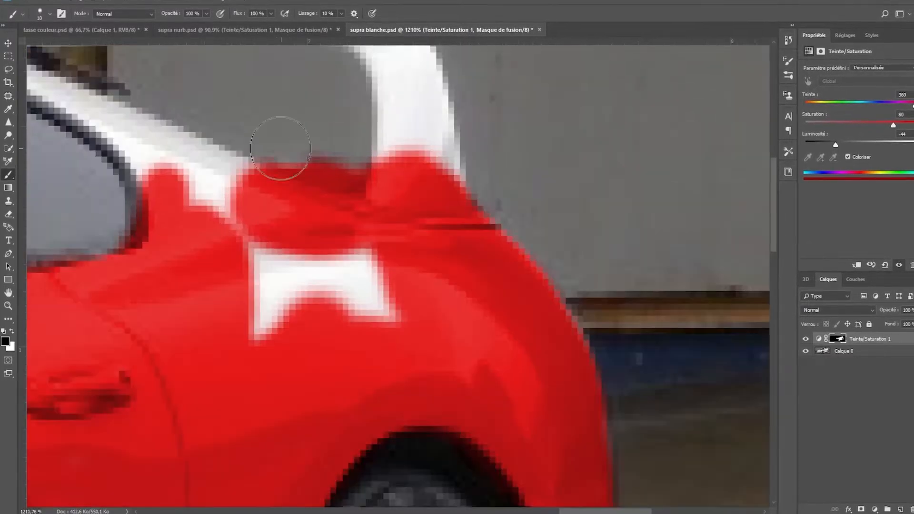
key("x")
left_click_drag(274, 290, 366, 285)
scroll(333, 266, "down", 4)
left_click_drag(169, 277, 419, 353)
Step: Paint white on the mask over the rear spoiler, the rear pillar and the roof edge above the side windows, using a finer brush
key("bracketleft")
key("bracketleft")
key("bracketleft")
key("bracketleft")
key("bracketleft")
key("bracketleft")
mouse_move(514, 295)
left_mouse_down()
mouse_move(469, 259)
mouse_move(621, 292)
mouse_move(626, 177)
left_mouse_up()
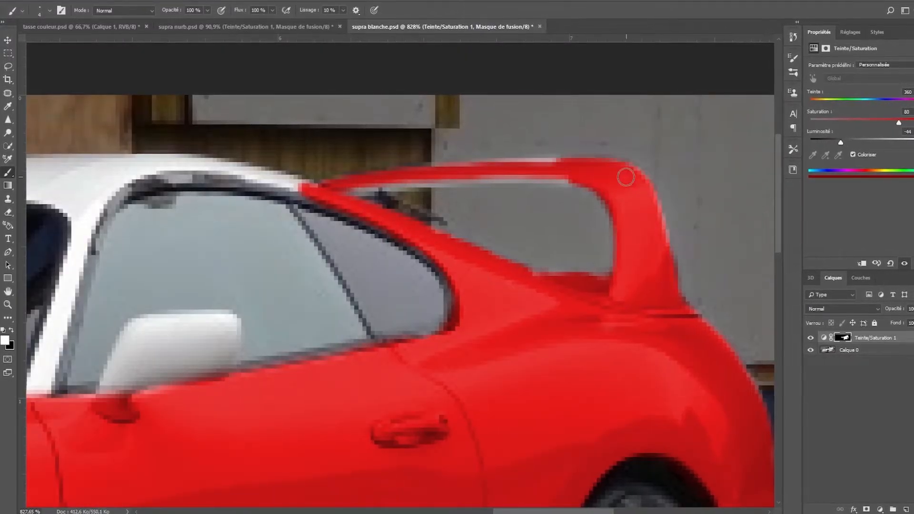
scroll(640, 215, "up", 4)
mouse_move(419, 153)
left_mouse_down()
mouse_move(533, 144)
mouse_move(209, 171)
left_mouse_up()
key("x")
key("x")
Step: Paint white on the mask over the hood above the near headlight and the upper front fender
scroll(467, 128, "down", 8)
left_click_drag(443, 200, 200, 267)
scroll(434, 266, "up", 6)
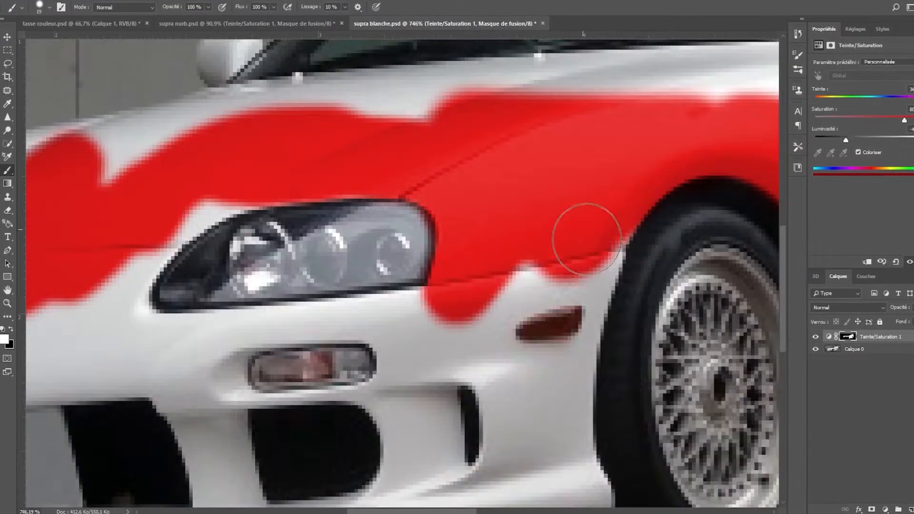
left_click_drag(586, 239, 518, 352)
Step: Paint white on the mask over the bumper corner between the near headlight and front wheel, working around the side marker with a smaller brush
scroll(533, 305, "down", 2)
key("bracketleft")
key("bracketleft")
key("bracketleft")
key("bracketleft")
key("bracketleft")
mouse_move(555, 221)
left_mouse_down()
mouse_move(469, 391)
mouse_move(177, 160)
mouse_move(395, 116)
left_mouse_up()
scroll(380, 285, "down", 5)
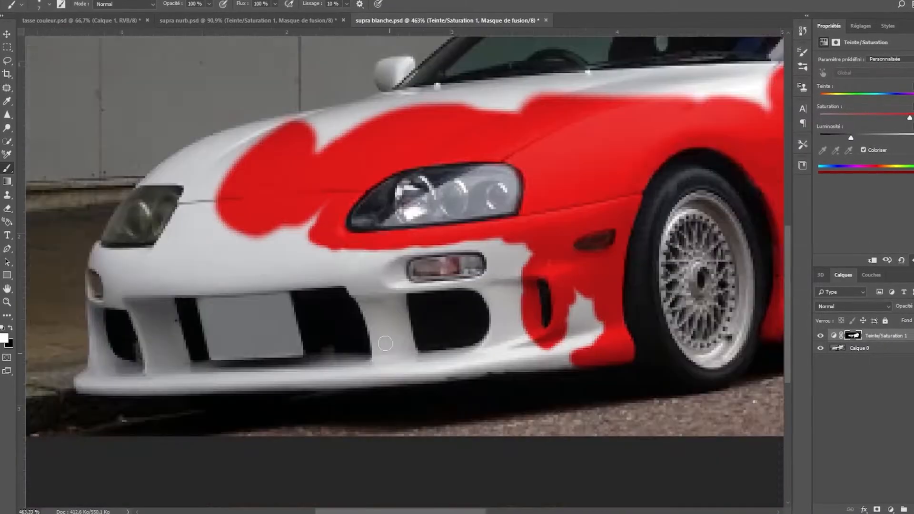
Step: Paint white on the mask over the front bumper below the near headlight, around the indicator and air intake
scroll(323, 214, "up", 3)
mouse_move(215, 224)
left_mouse_down()
mouse_move(378, 331)
mouse_move(587, 361)
mouse_move(412, 433)
mouse_move(424, 305)
left_mouse_up()
scroll(432, 307, "up", 5)
key("bracketleft")
key("bracketleft")
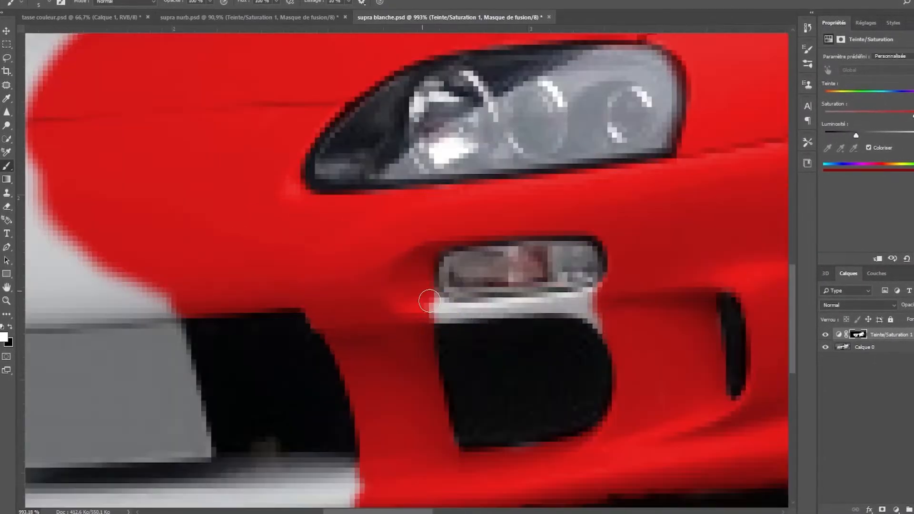
scroll(429, 301, "down", 4)
scroll(250, 307, "up", 3)
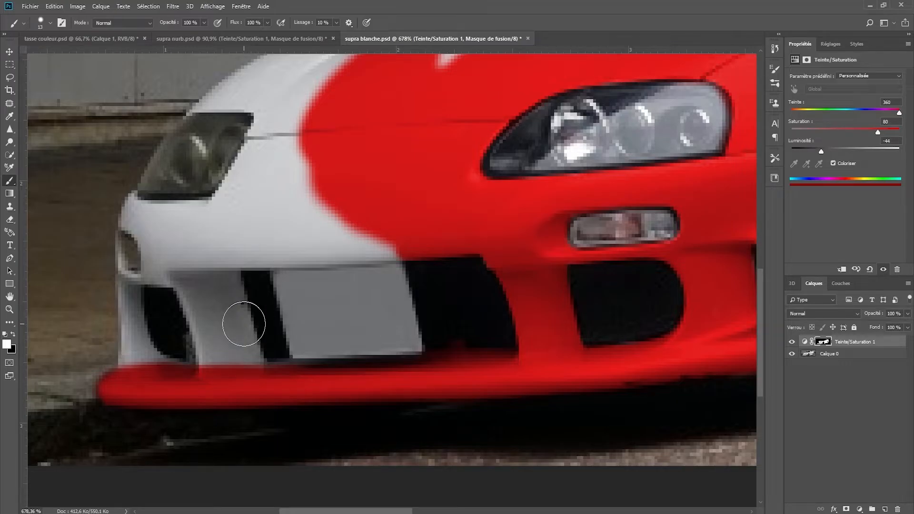
Step: Paint white on the mask over the far end of the front bumper below the far headlight, correcting the edges with black
scroll(244, 326, "down", 3)
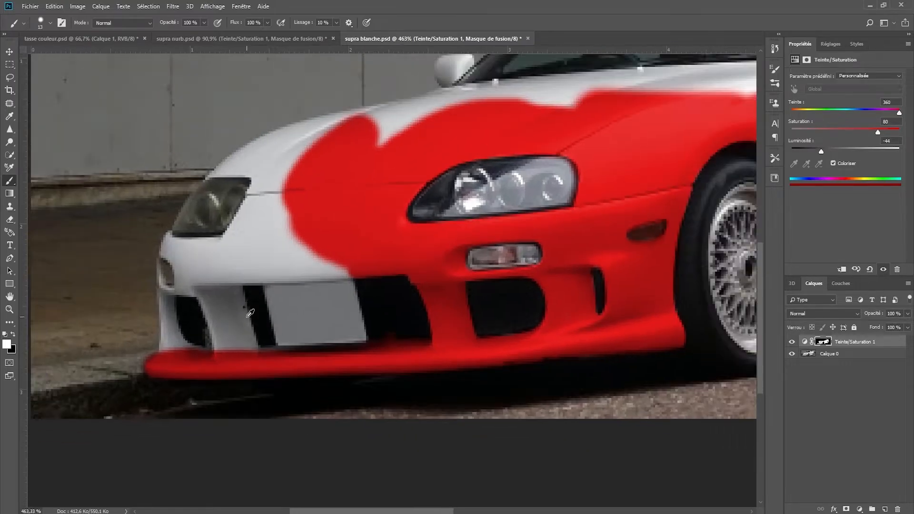
scroll(660, 217, "down", 3)
scroll(368, 295, "up", 3)
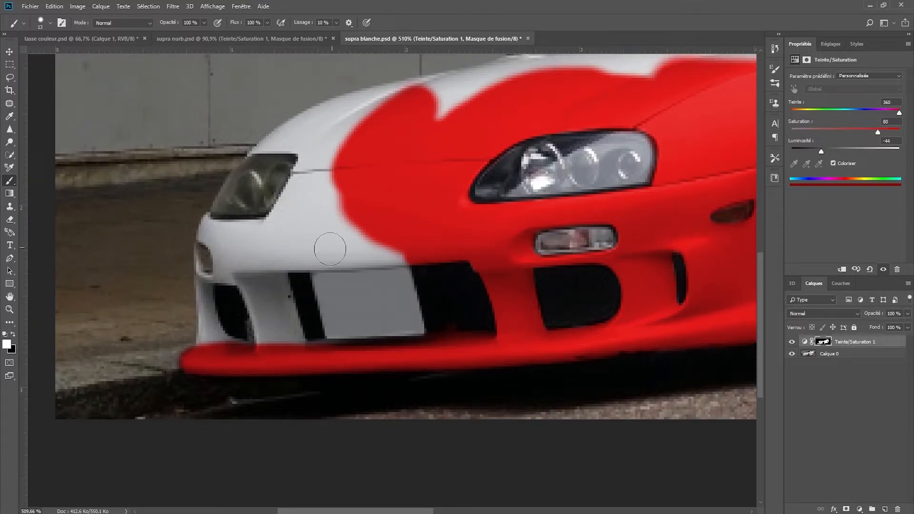
left_click_drag(274, 266, 257, 331)
scroll(155, 315, "up", 3)
scroll(221, 275, "down", 2)
key("x")
left_click_drag(204, 314, 209, 260)
key("x")
scroll(229, 200, "up", 2)
left_click_drag(306, 320, 410, 229)
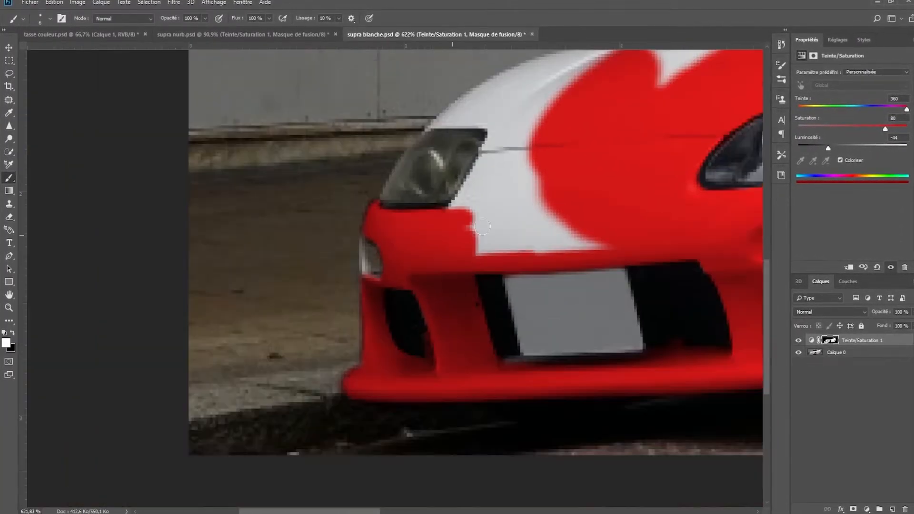
Step: Enlarge the brush and paint white on the mask over the remaining unpainted parts of the hood
scroll(483, 227, "up", 2)
key("bracketright")
key("bracketright")
key("bracketright")
key("bracketright")
mouse_move(482, 226)
left_mouse_down()
mouse_move(609, 165)
mouse_move(341, 304)
left_mouse_up()
mouse_move(419, 266)
left_mouse_down()
mouse_move(200, 301)
mouse_move(657, 252)
left_mouse_up()
scroll(200, 301, "up", 3)
scroll(234, 303, "down", 3)
left_click_drag(591, 288, 247, 302)
Step: Paint white on the mask over the near door mirror, the windscreen pillar and the adjoining roof edge
scroll(523, 285, "up", 2)
left_click_drag(619, 224, 295, 303)
mouse_move(500, 281)
left_mouse_down()
mouse_move(427, 297)
mouse_move(452, 238)
left_mouse_up()
left_click_drag(386, 191, 567, 167)
key("x")
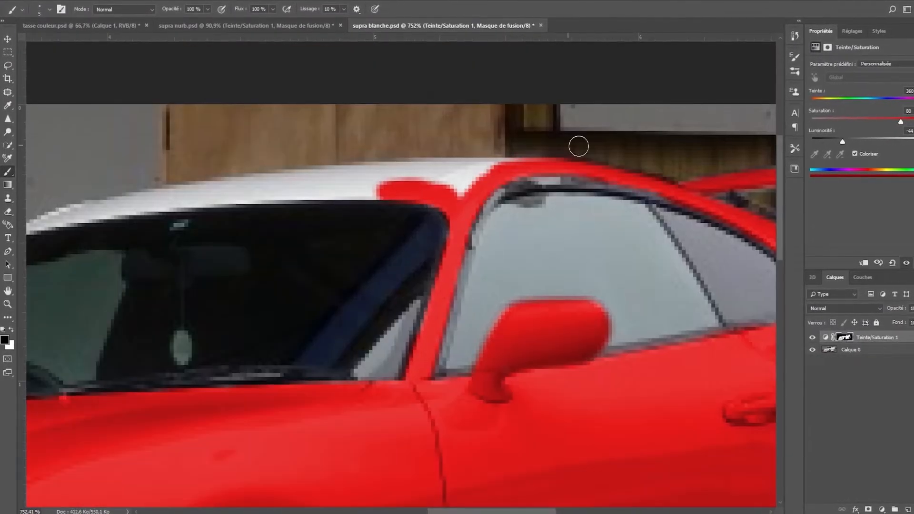
Step: Paint the rest of the roof on the mask, finishing its thin front edge with a brush of about 2 px
left_click_drag(300, 189, 451, 167)
scroll(450, 167, "up", 2)
mouse_move(143, 223)
left_mouse_down()
mouse_move(569, 219)
mouse_move(109, 214)
left_mouse_up()
left_click_drag(119, 209, 529, 167)
left_click_drag(334, 176, 167, 200)
scroll(166, 200, "up", 3)
right_click(388, 246, "alt")
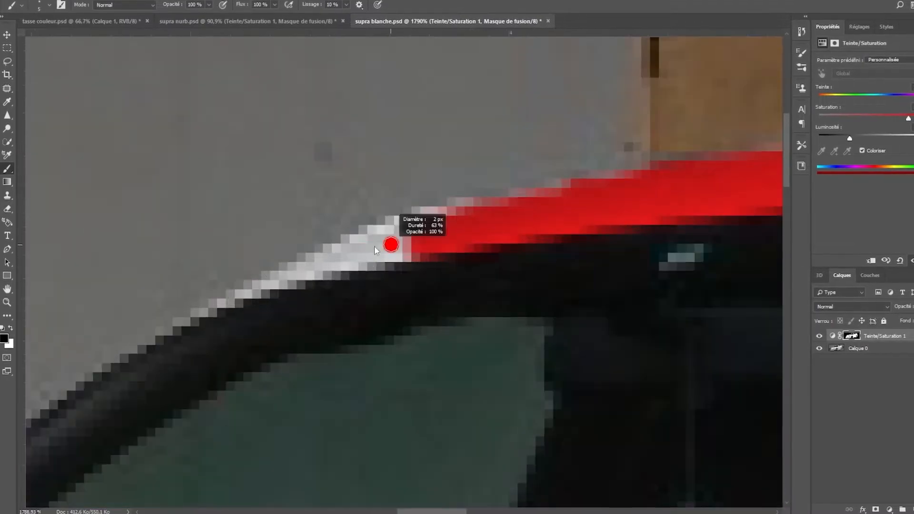
key("x")
mouse_move(388, 245)
left_mouse_down()
mouse_move(238, 298)
mouse_move(157, 341)
left_mouse_up()
scroll(410, 176, "down", 2)
scroll(410, 176, "down", 5)
scroll(381, 195, "up", 6)
key("bracketright")
key("bracketright")
left_click_drag(432, 210, 394, 224)
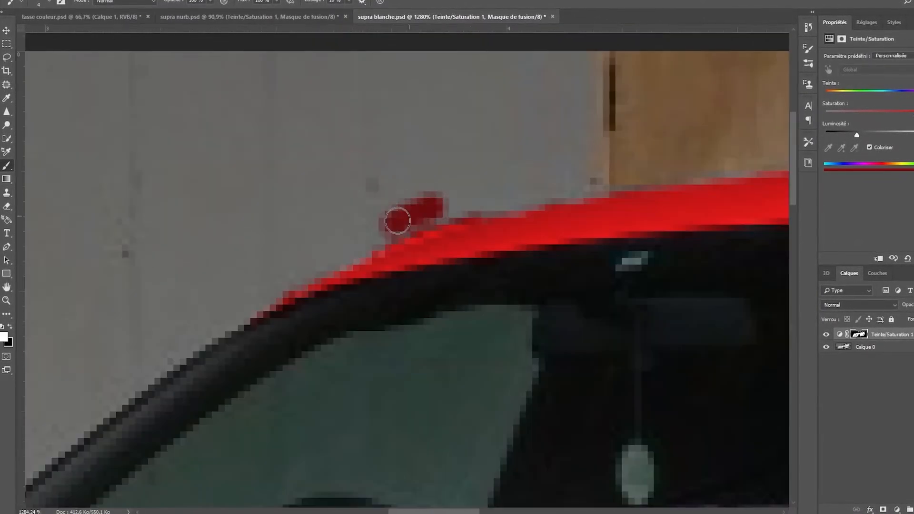
key("ctrl+z")
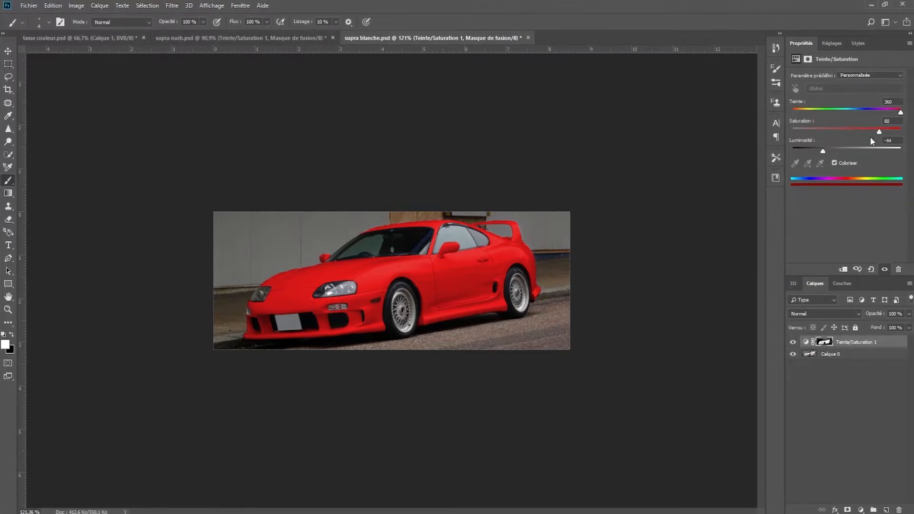
Step: Set the adjustment's saturation to 87, keeping the hue at 360
left_click_drag(880, 132, 882, 132)
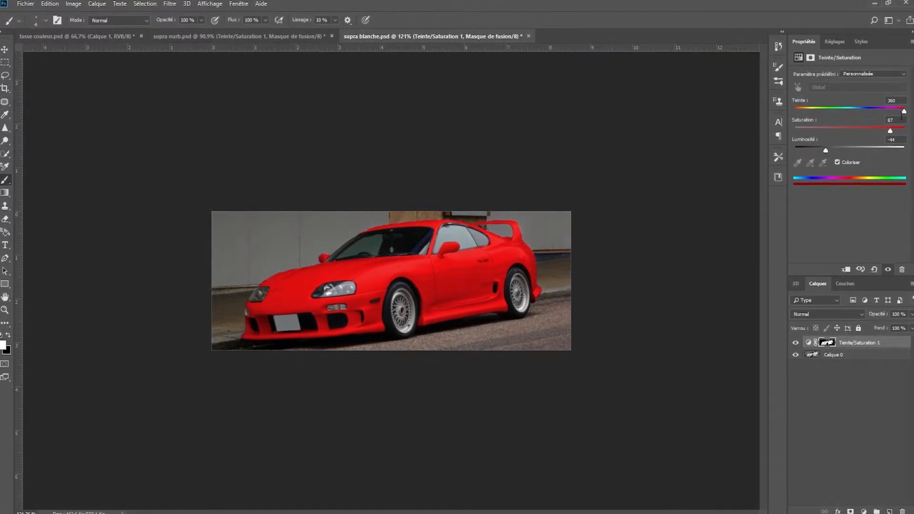
mouse_move(903, 113)
left_mouse_down()
mouse_move(889, 112)
mouse_move(901, 112)
left_mouse_up()
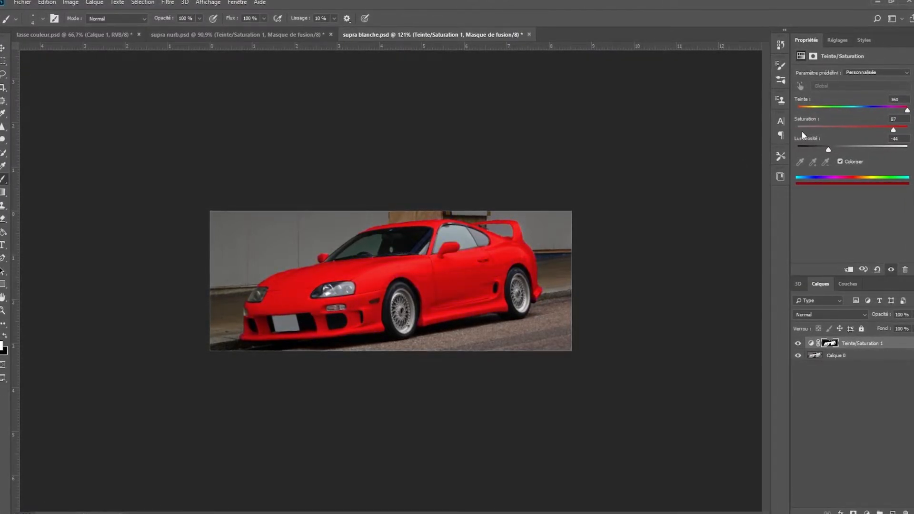